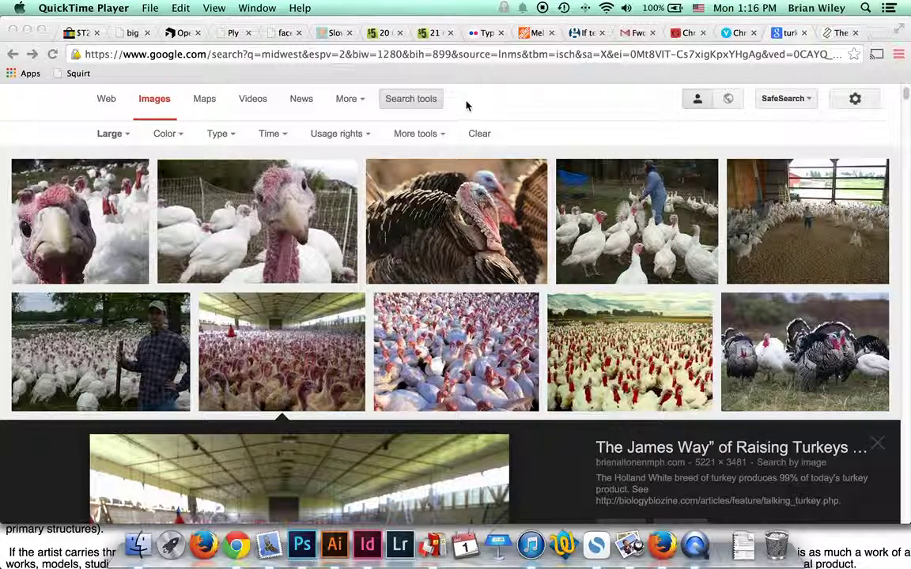
pyautogui.scroll(-3, 463, 123)
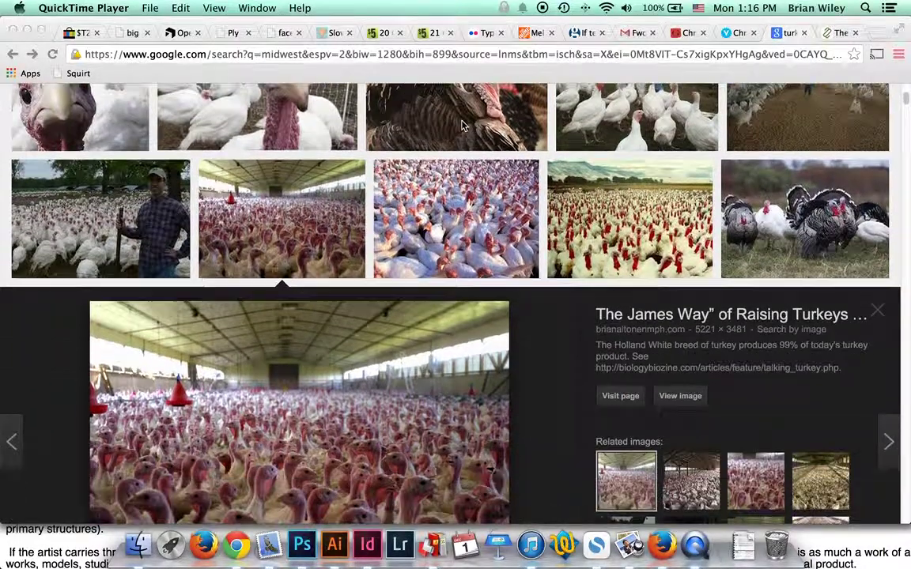
pyautogui.scroll(4, 463, 124)
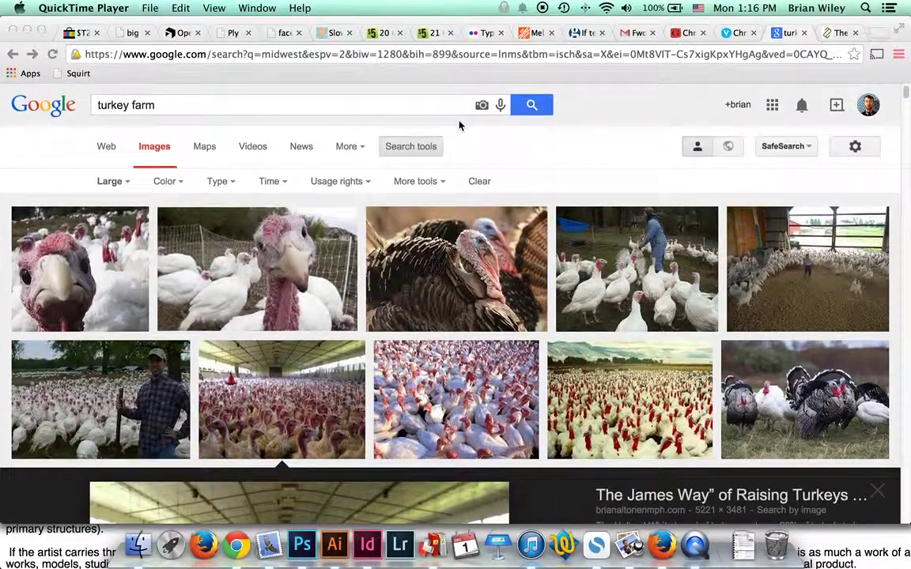
pyautogui.click(203, 104)
pyautogui.tripleClick(219, 106)
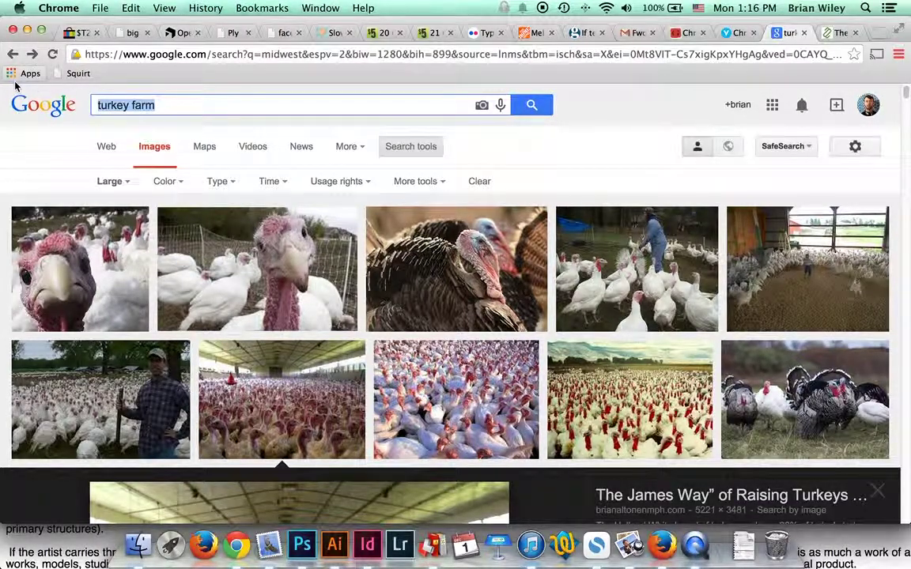
# - Load the Google home page at google.com in the current browser tab
pyautogui.click(175, 56)
pyautogui.write('goo')
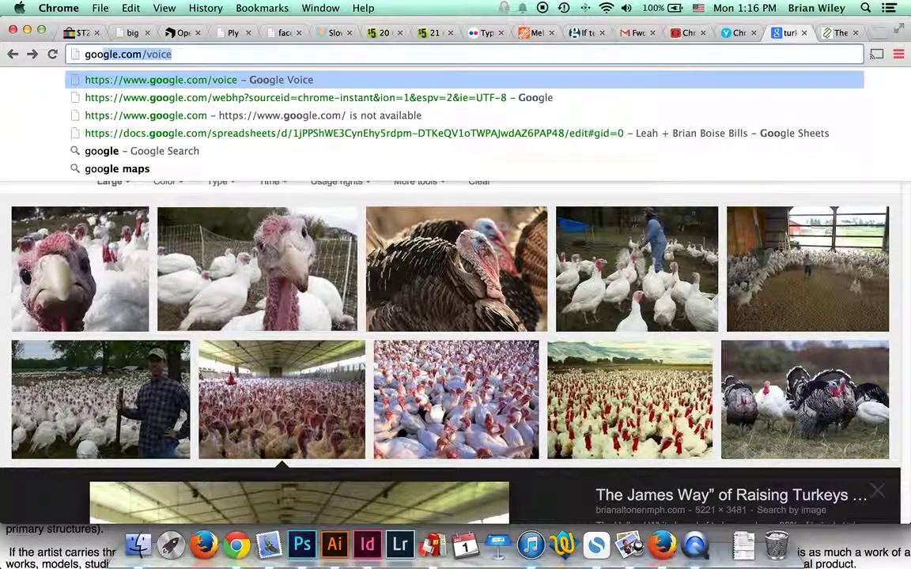
pyautogui.write('gle.com')
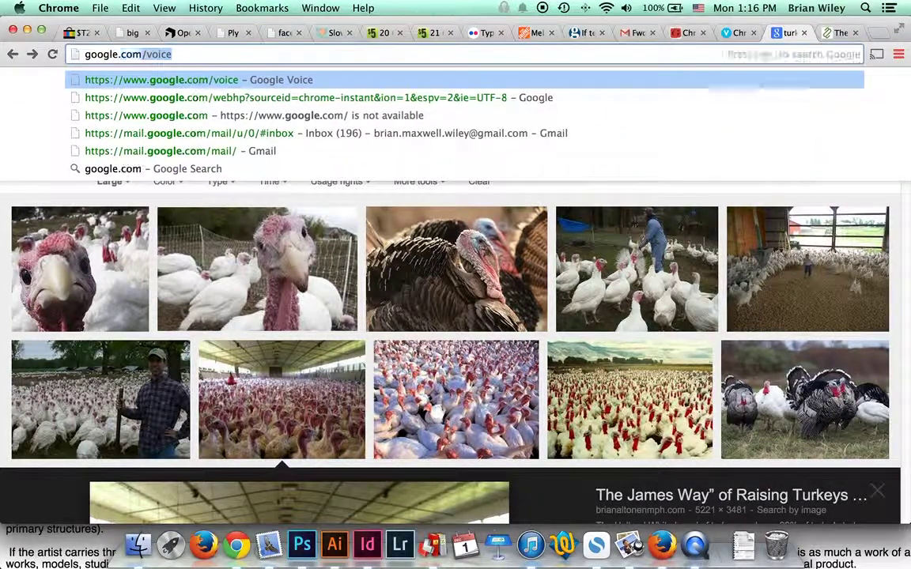
pyautogui.press('Delete')
pyautogui.press('Return')
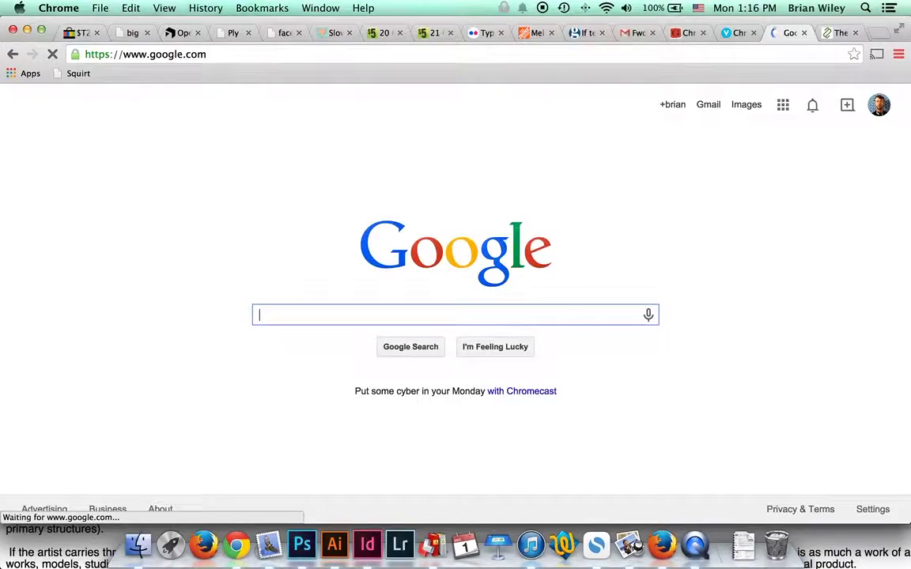
# - Search Google for "turkey farm" and switch to the image results
pyautogui.write('turkey farm')
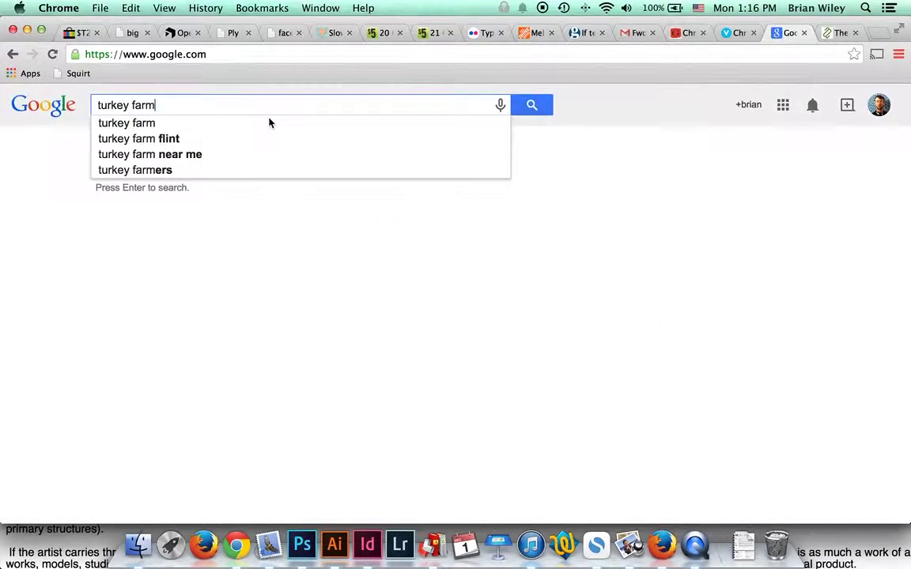
pyautogui.press('Return')
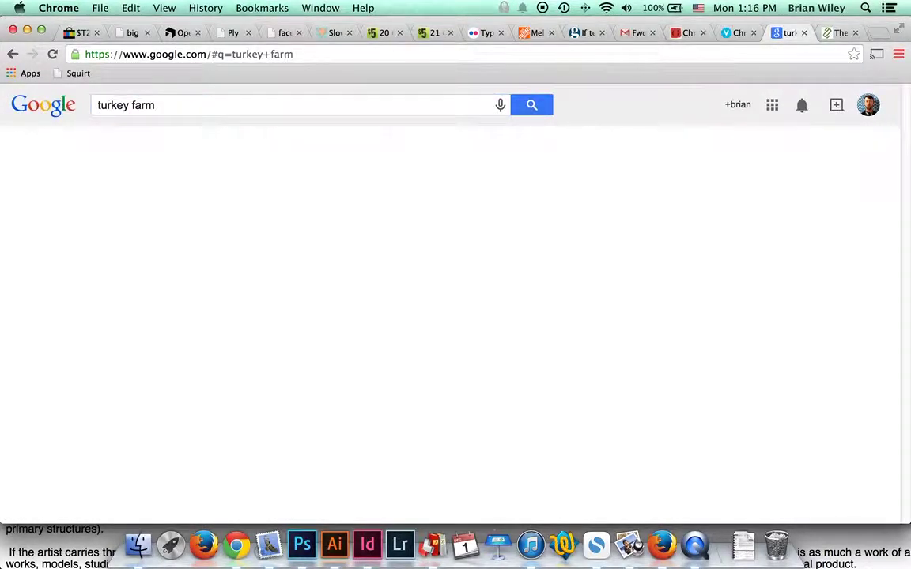
pyautogui.click(160, 152)
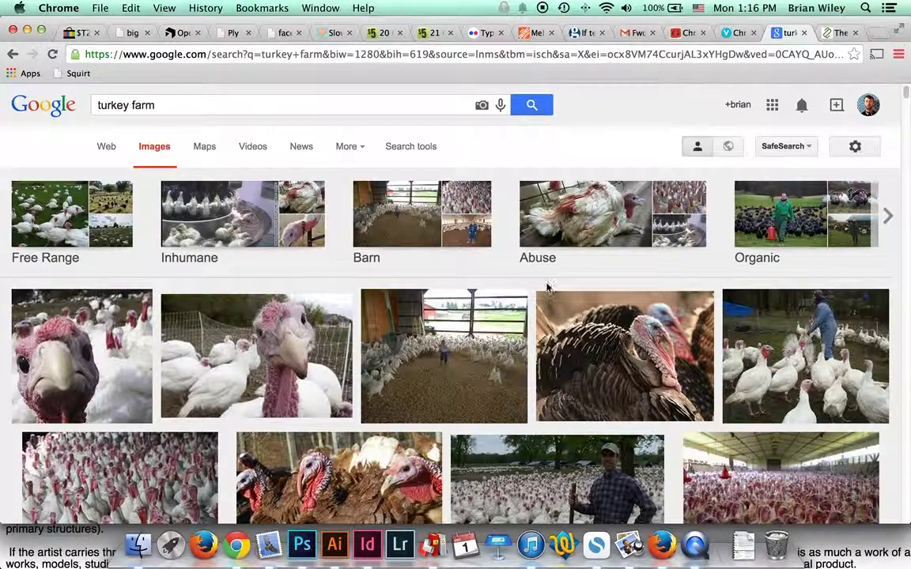
pyautogui.scroll(-1, 468, 281)
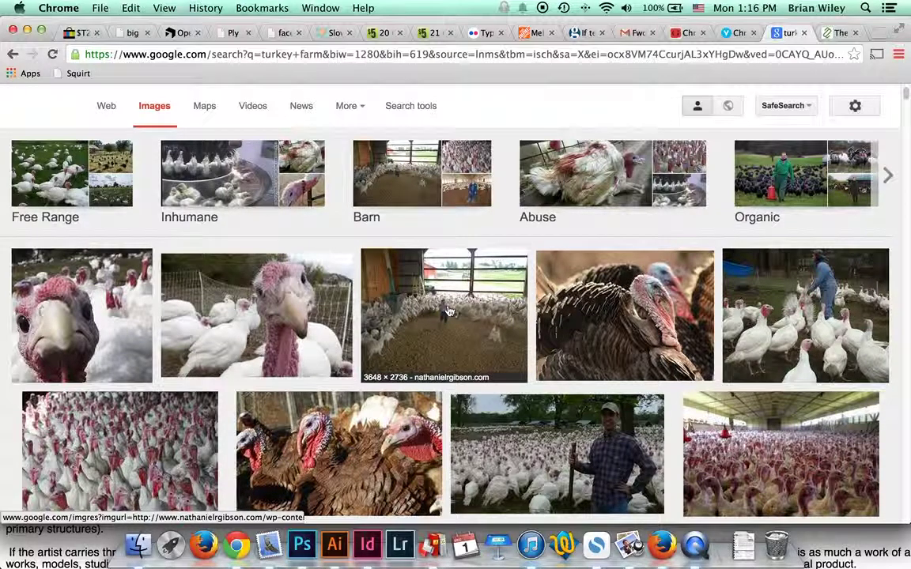
# - Show the image search filters and restrict the turkey farm results to the Large size
pyautogui.scroll(1, 453, 314)
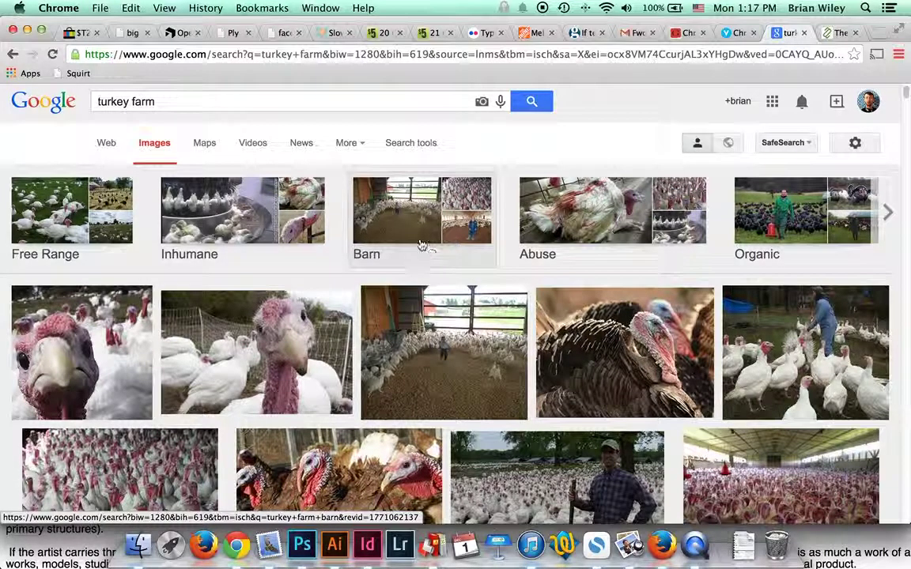
pyautogui.click(355, 146)
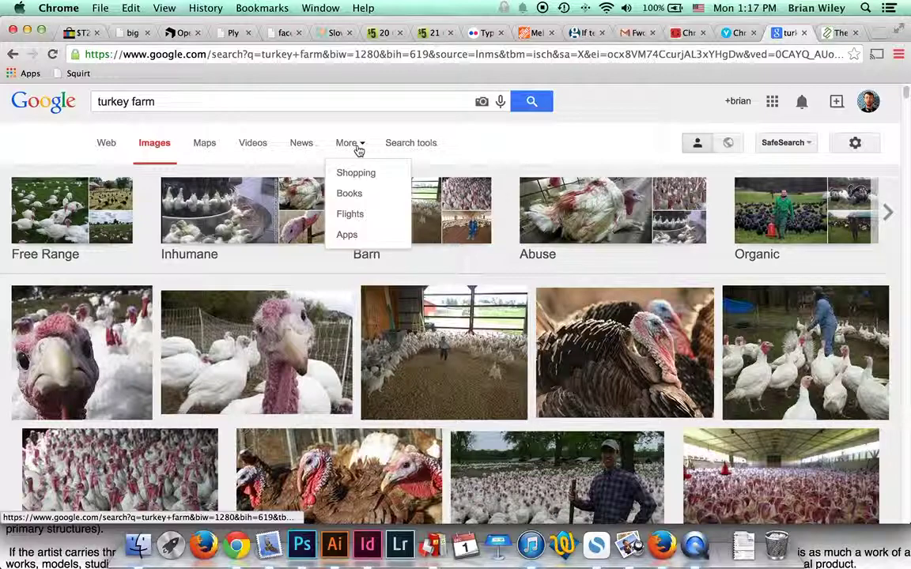
pyautogui.click(411, 151)
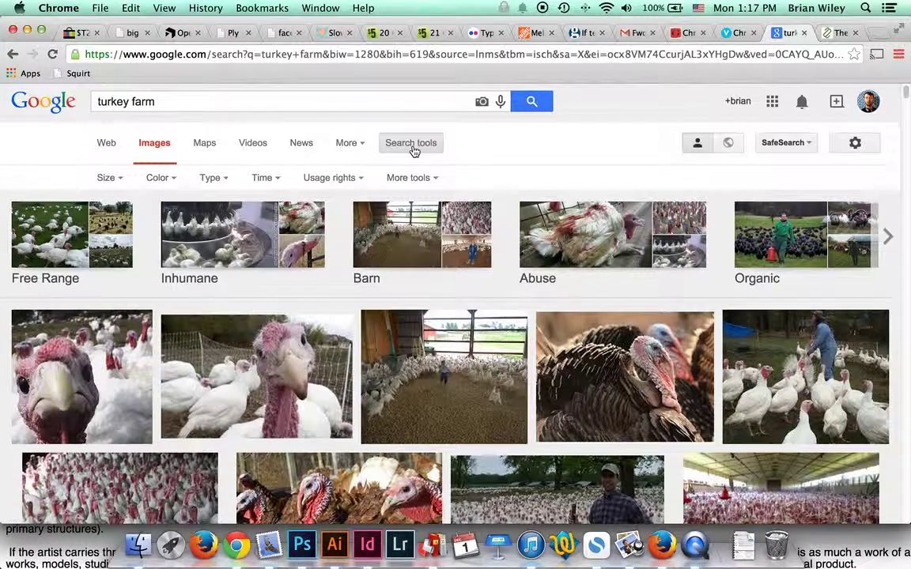
pyautogui.click(108, 177)
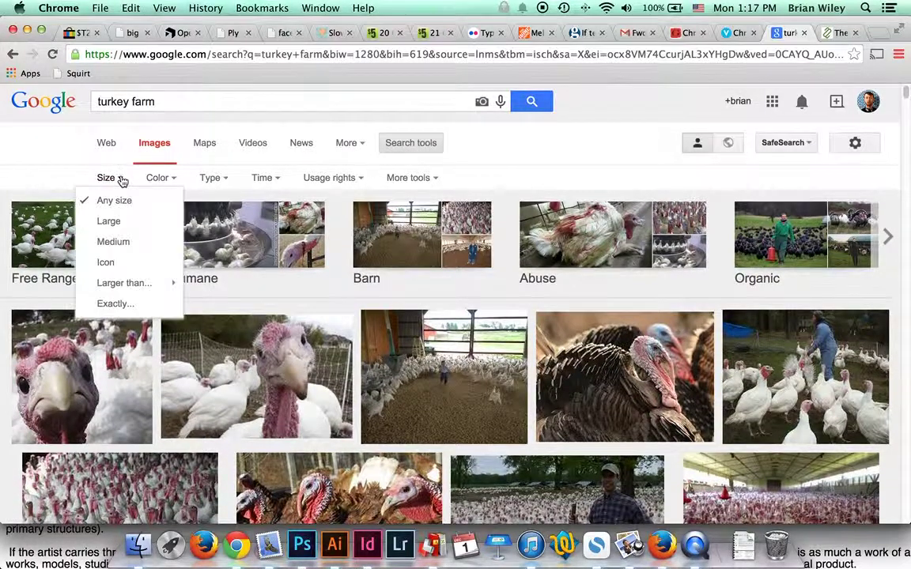
pyautogui.click(118, 224)
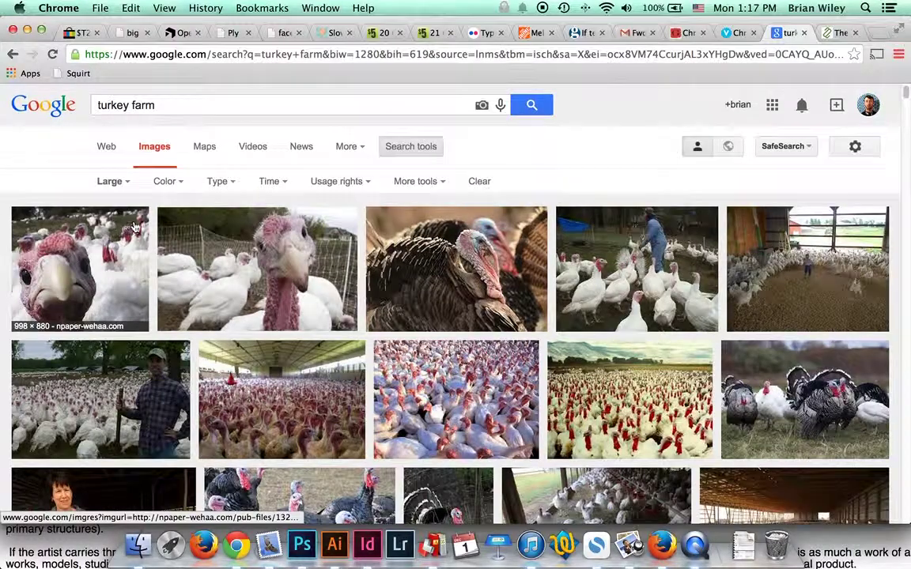
pyautogui.scroll(-3, 348, 276)
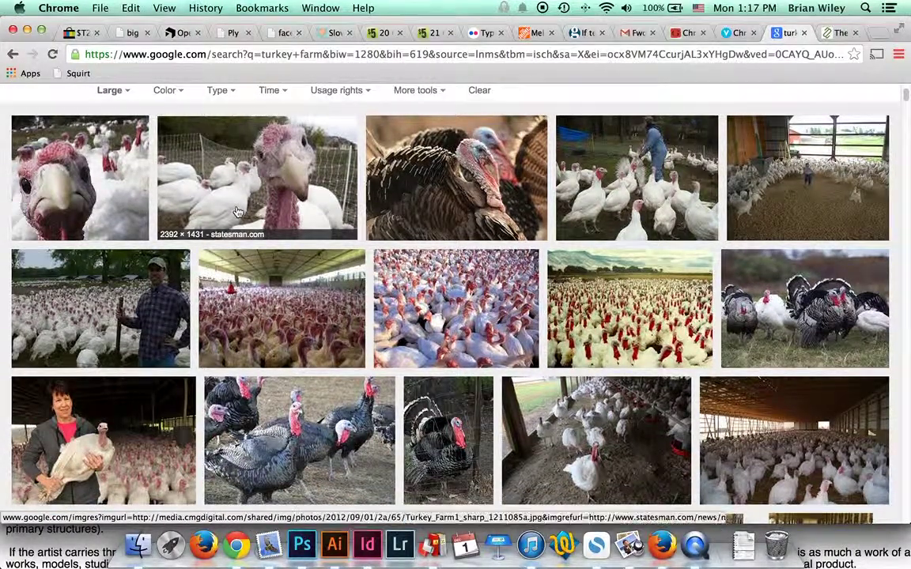
pyautogui.scroll(3, 213, 198)
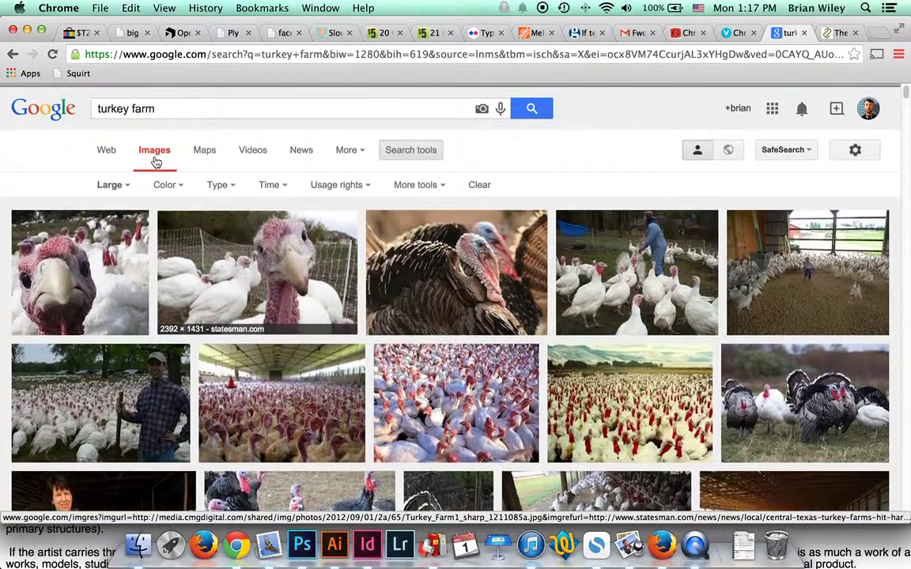
# - Change the size filter to show only images larger than 2 MP (1600×1200)
pyautogui.click(130, 183)
pyautogui.moveTo(135, 287)
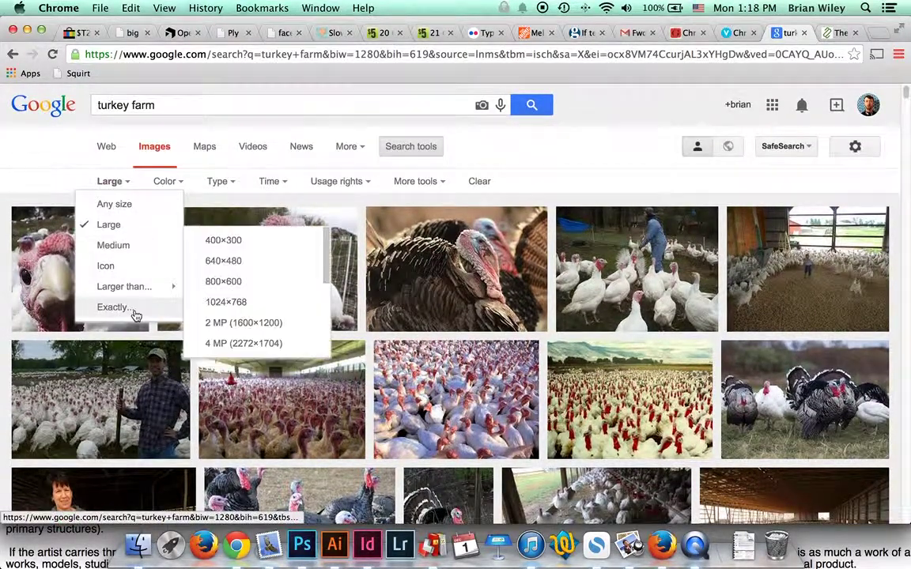
pyautogui.click(259, 326)
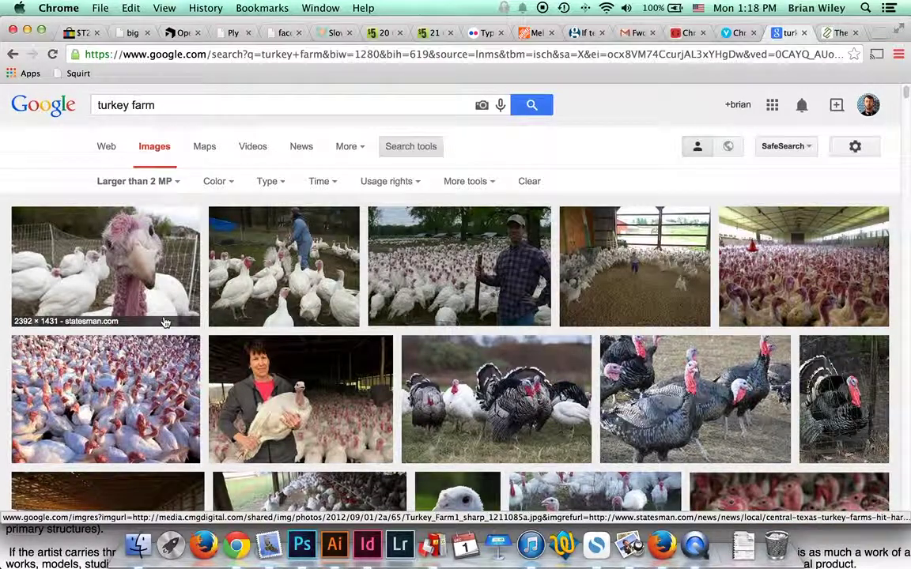
pyautogui.click(176, 185)
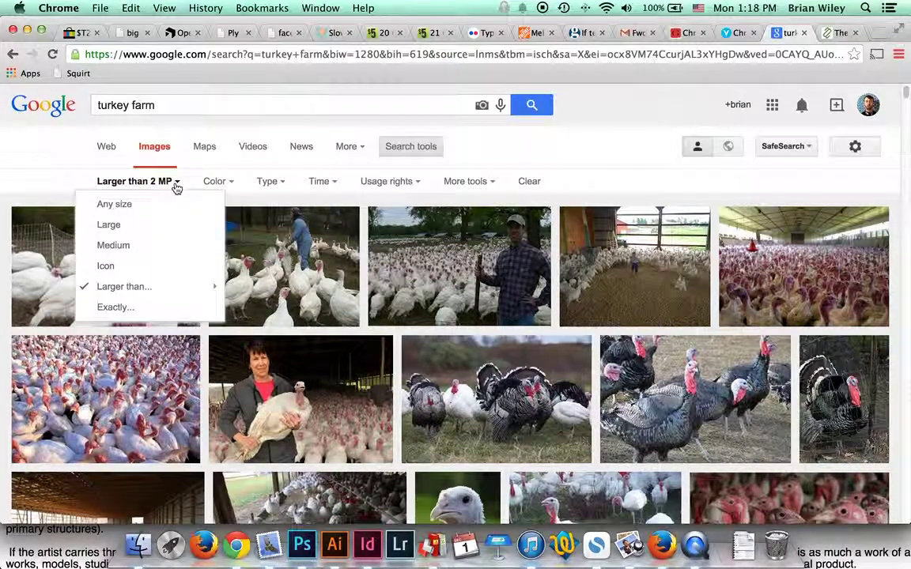
pyautogui.moveTo(206, 295)
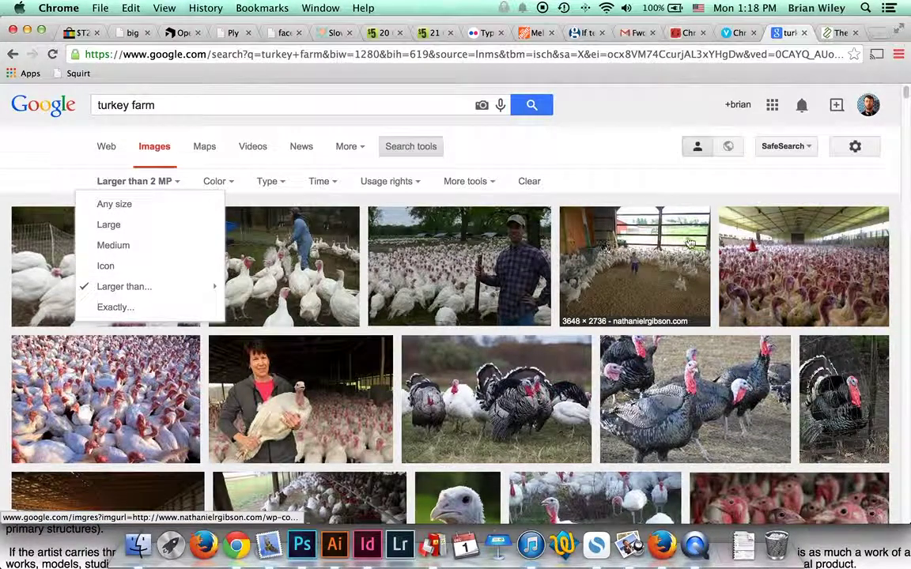
# - Open the original file of the crowded turkey barn image with red feeders and check its detail at full size
pyautogui.click(781, 276)
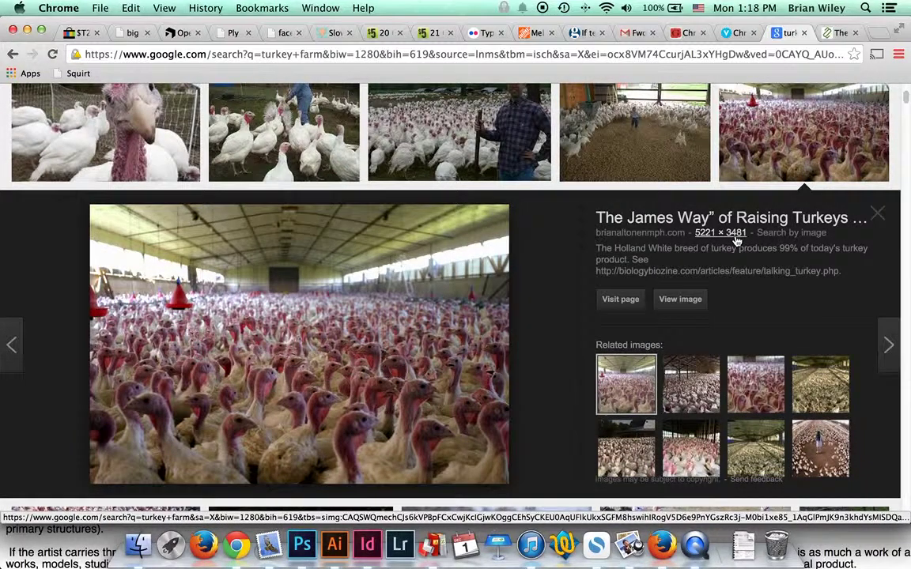
pyautogui.click(671, 307)
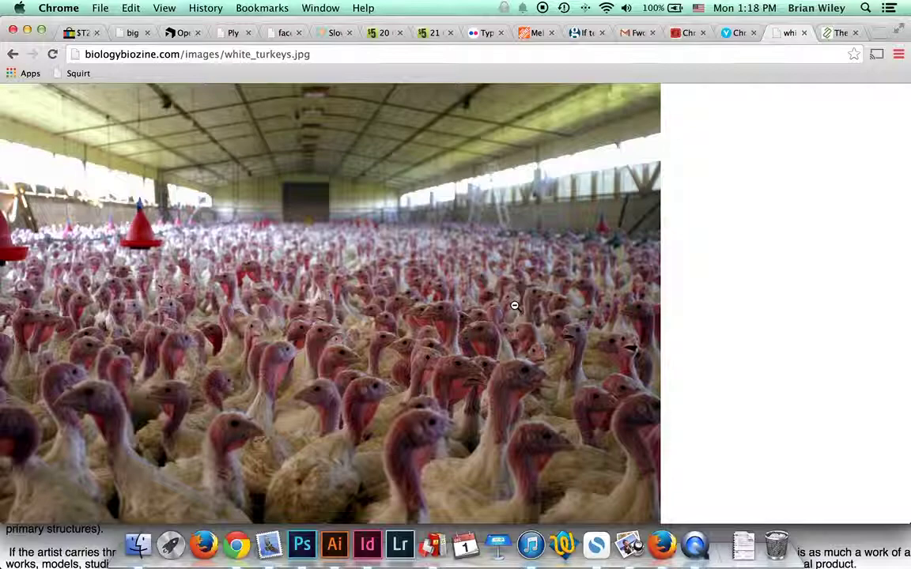
pyautogui.click(514, 307)
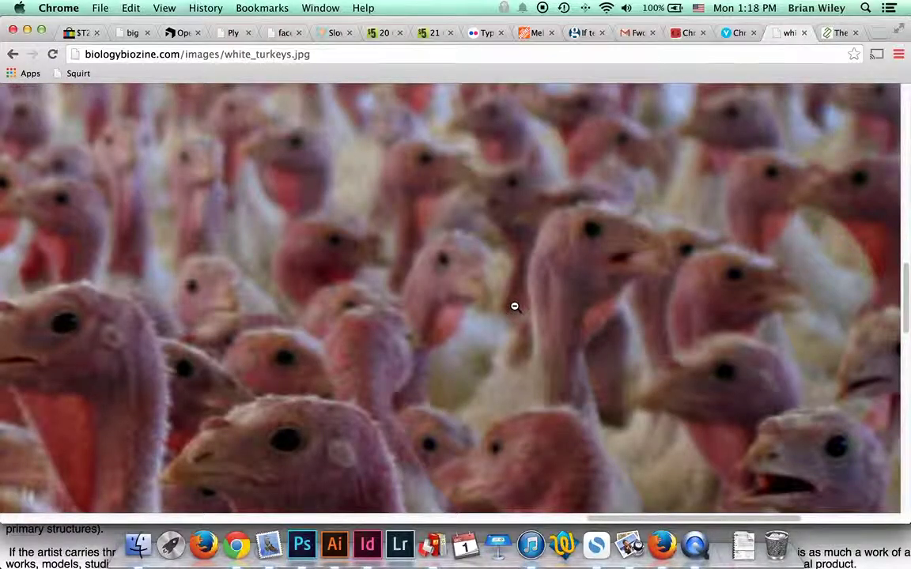
pyautogui.click(514, 306)
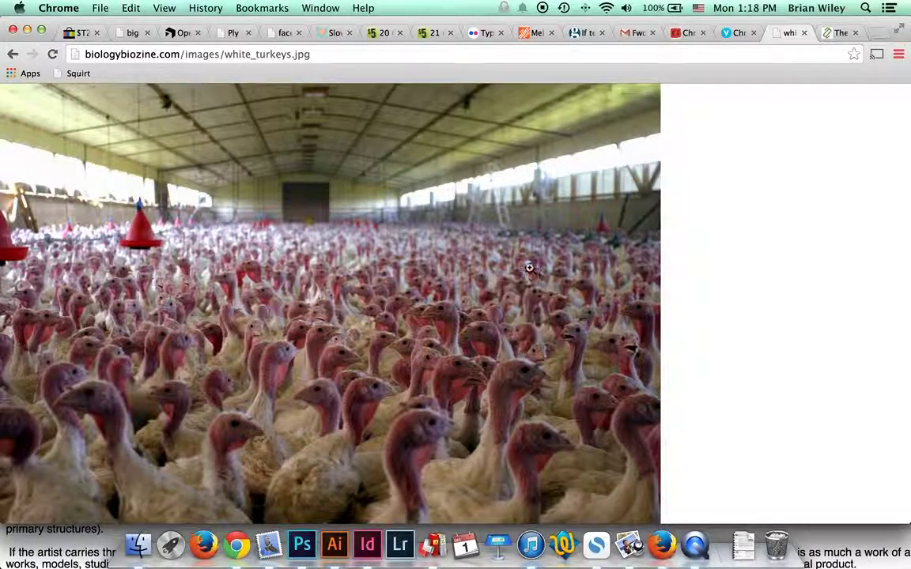
# - Save the turkey barn image to the Desktop under the name white_turkeys
pyautogui.rightClick(467, 272)
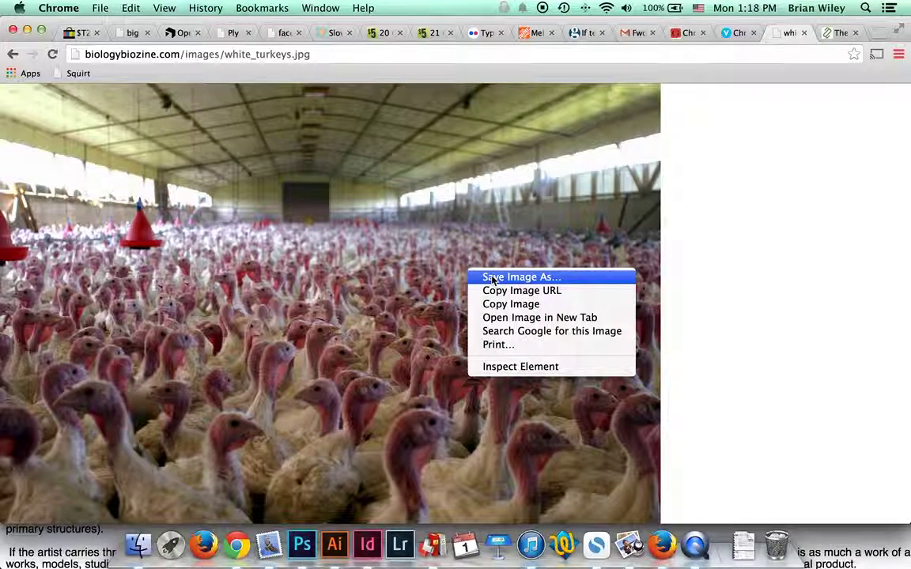
pyautogui.click(492, 278)
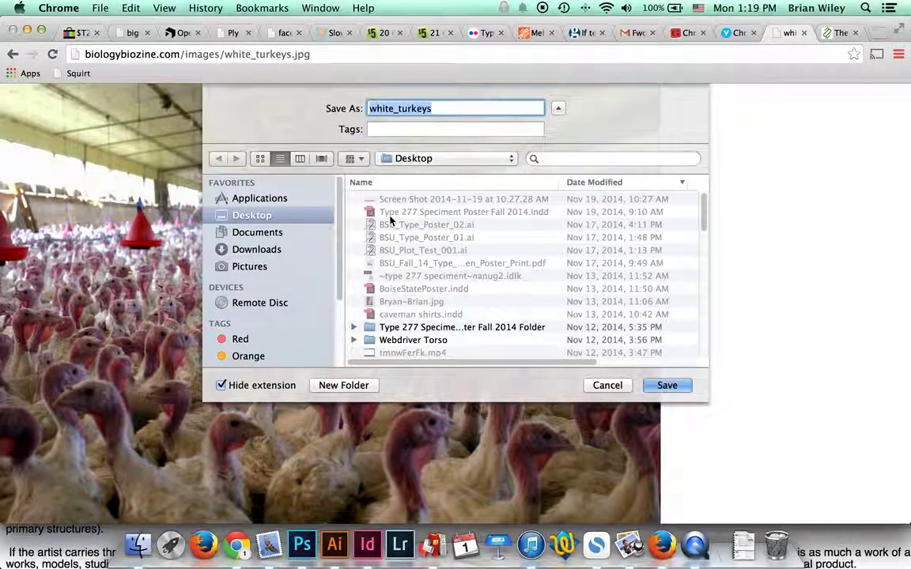
pyautogui.click(664, 387)
pyautogui.click(666, 386)
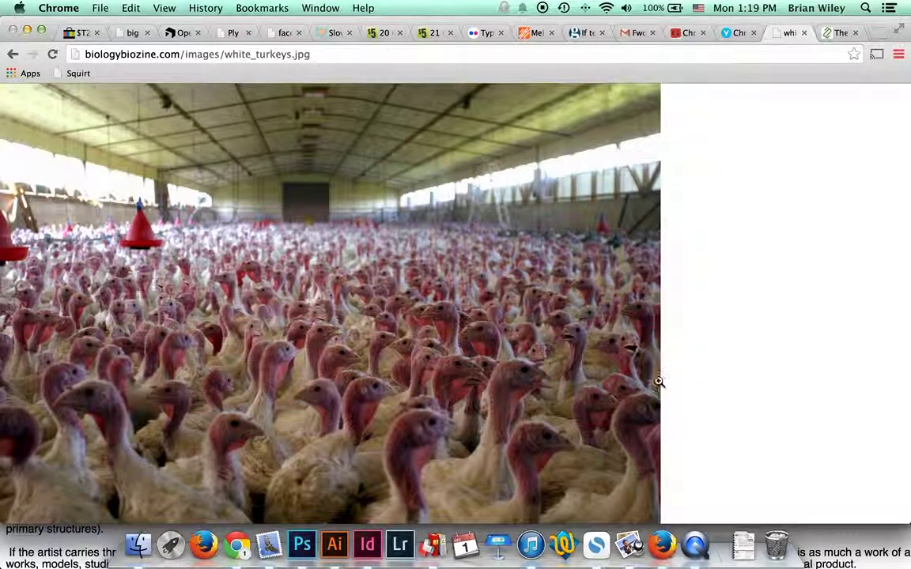